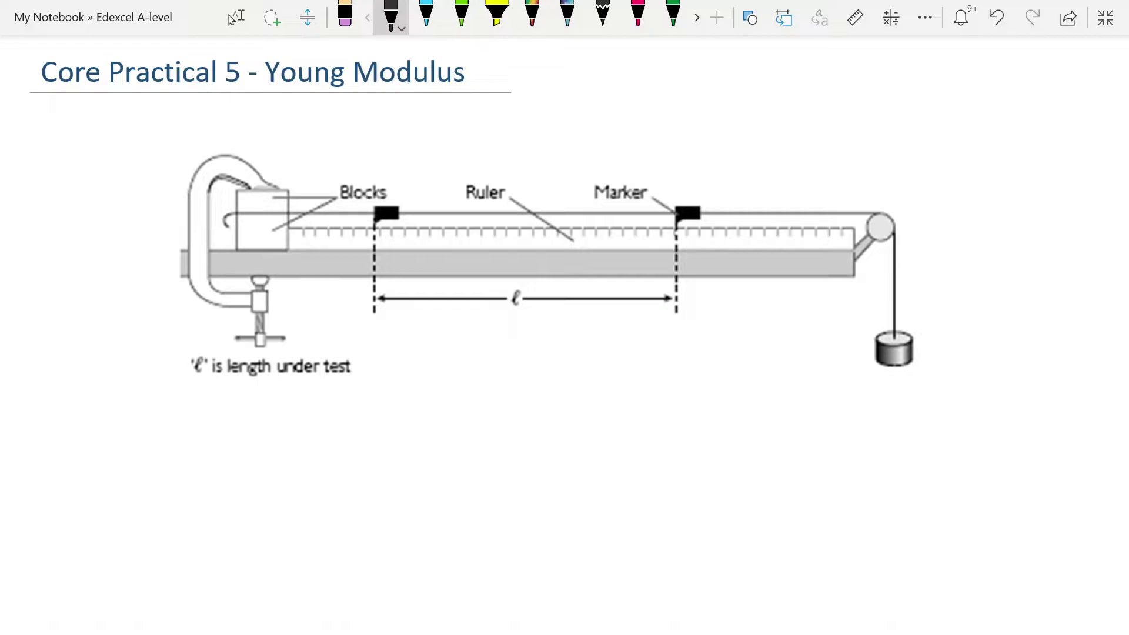
- Circle the hanging weight in green and draw an arrow pointing down from it
left_click(462, 16)
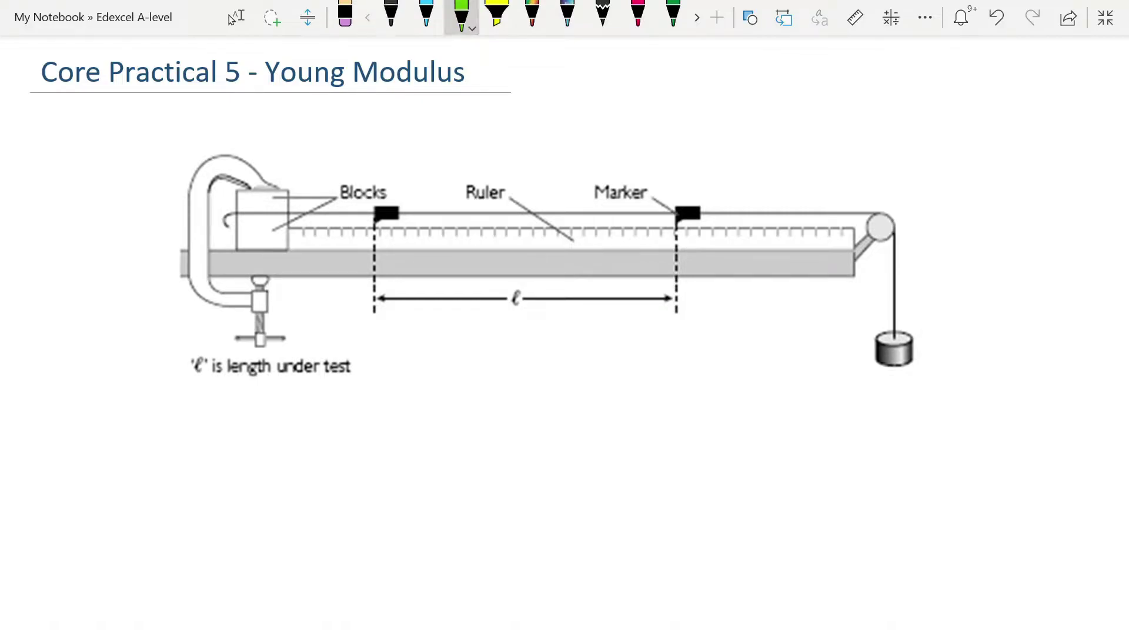
mouse_move(908, 302)
left_mouse_down()
mouse_move(863, 373)
mouse_move(897, 303)
left_mouse_up()
left_click_drag(927, 378, 935, 438)
left_click_drag(922, 414, 935, 438)
left_click_drag(947, 406, 935, 438)
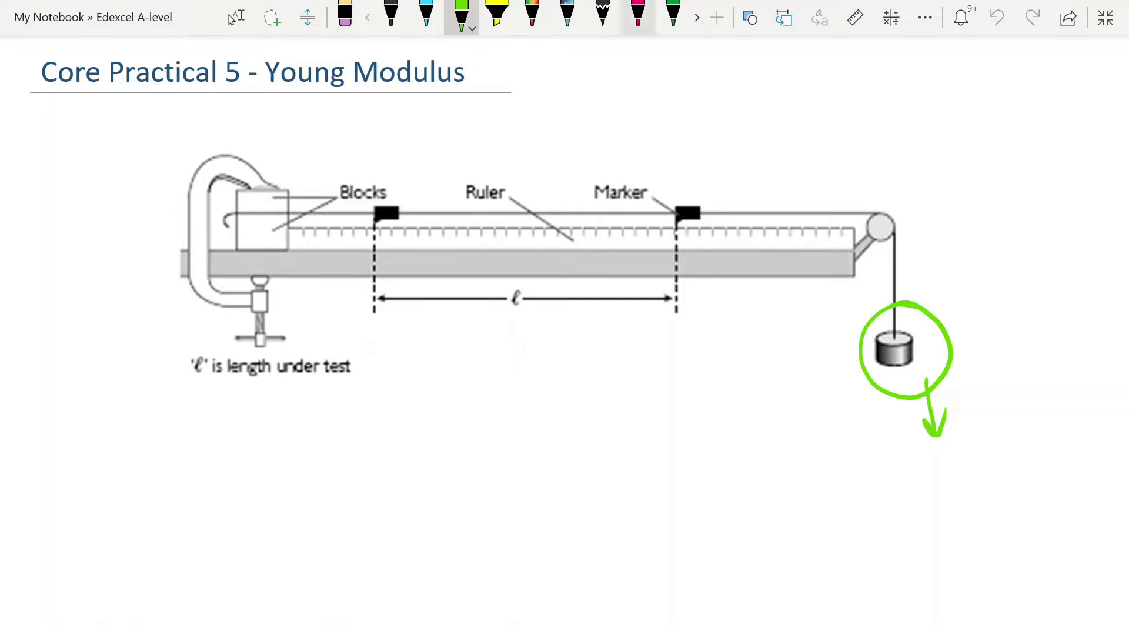
- Draw a D-labelled green arrow at the right Marker and circle the clamp blocks
left_click_drag(744, 168, 714, 194)
left_click_drag(756, 144, 759, 167)
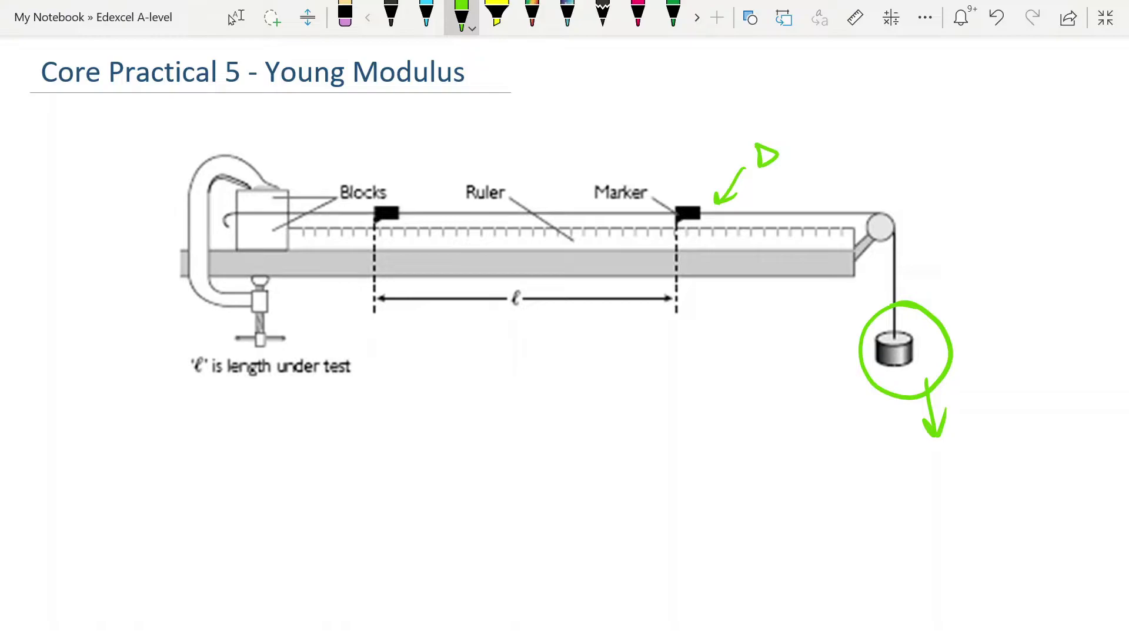
mouse_move(250, 185)
left_mouse_down()
mouse_move(238, 267)
mouse_move(253, 175)
left_mouse_up()
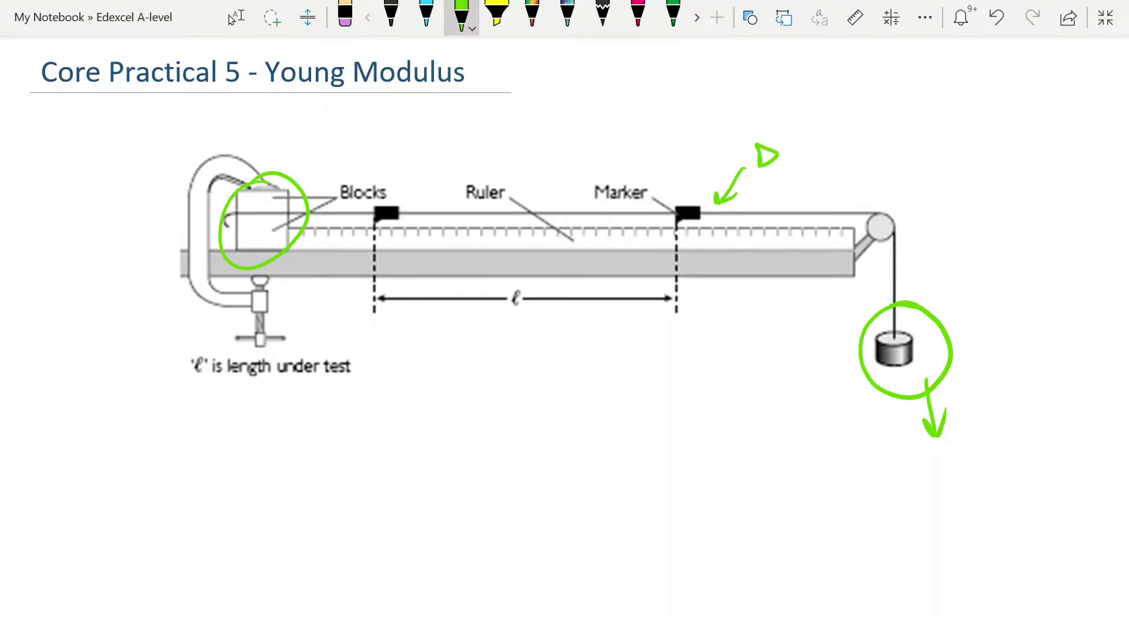
- In black ink, draw a line out from the clamp blocks labelled 0
left_click(391, 16)
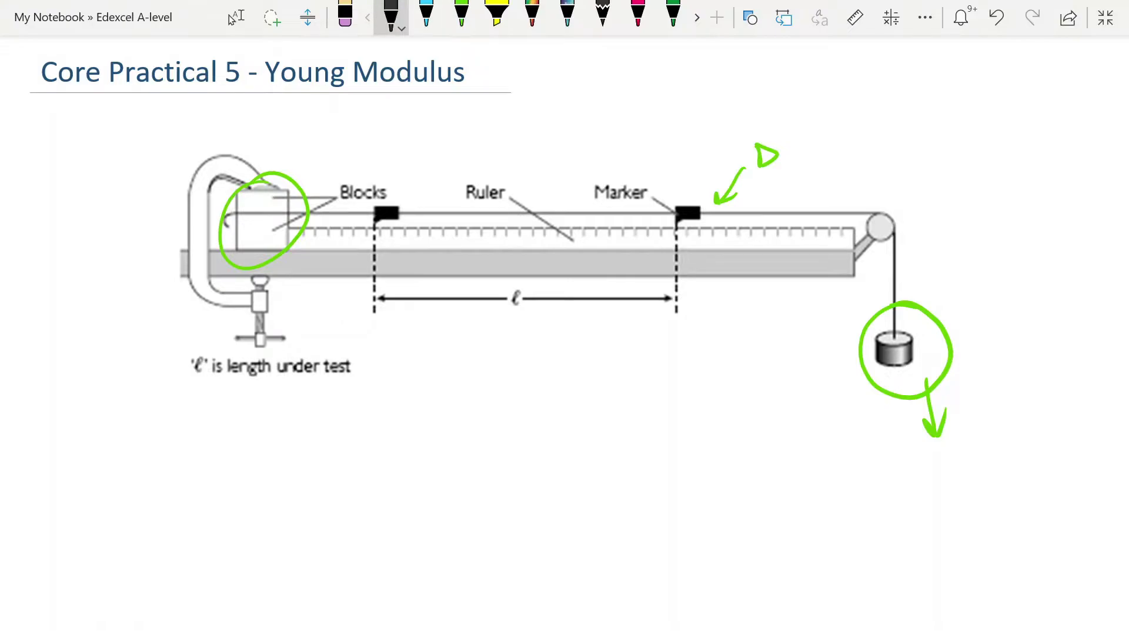
mouse_move(291, 224)
left_mouse_down()
mouse_move(332, 168)
mouse_move(302, 222)
left_mouse_up()
left_click_drag(336, 171, 341, 161)
- Draw arrows around the Marker: down onto it, below the dashed line, and pointing right
mouse_move(688, 182)
left_mouse_down()
mouse_move(688, 204)
mouse_move(694, 193)
left_mouse_up()
left_click_drag(677, 233, 675, 245)
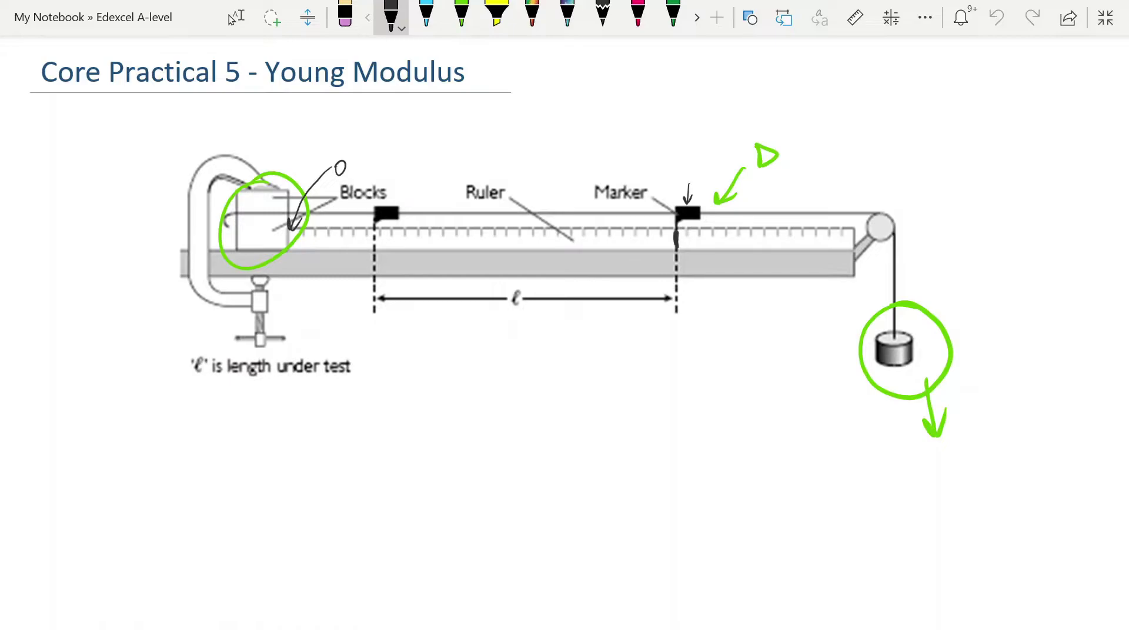
mouse_move(684, 371)
left_mouse_down()
mouse_move(681, 331)
mouse_move(689, 337)
left_mouse_up()
left_click_drag(694, 188, 786, 193)
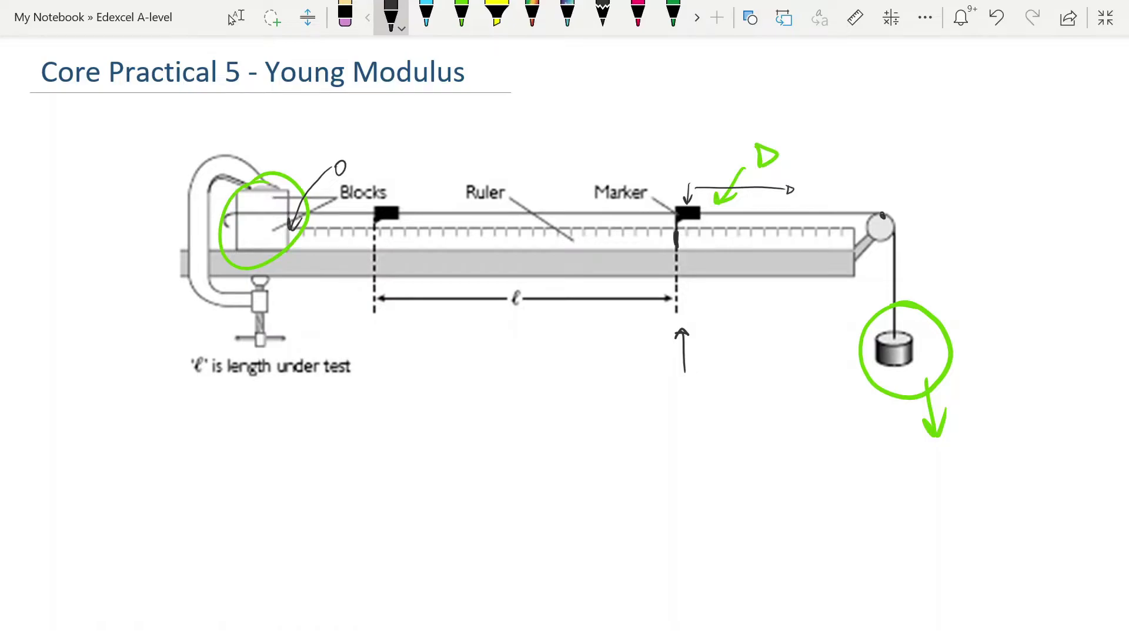
- Add a labelled double-headed length arrow on the ruler and a curved arrow toward the weight
mouse_move(777, 247)
left_mouse_down()
mouse_move(845, 245)
mouse_move(767, 251)
mouse_move(792, 267)
mouse_move(825, 266)
left_mouse_up()
left_click(794, 265)
mouse_move(957, 249)
left_mouse_down()
mouse_move(920, 288)
mouse_move(930, 288)
left_mouse_up()
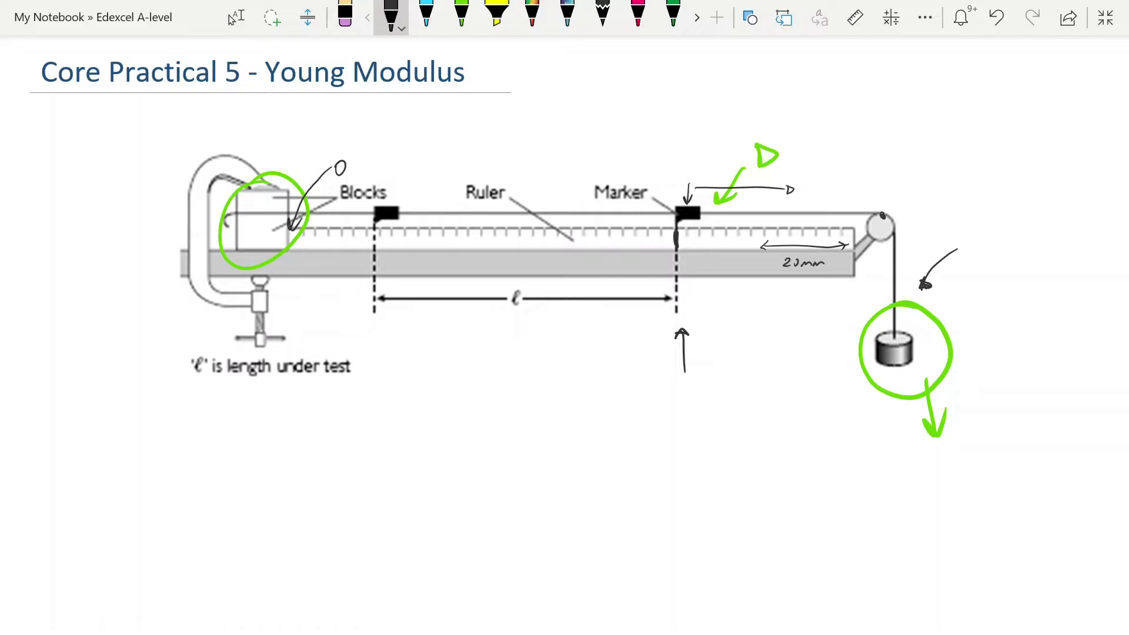
left_click_drag(683, 230, 722, 235)
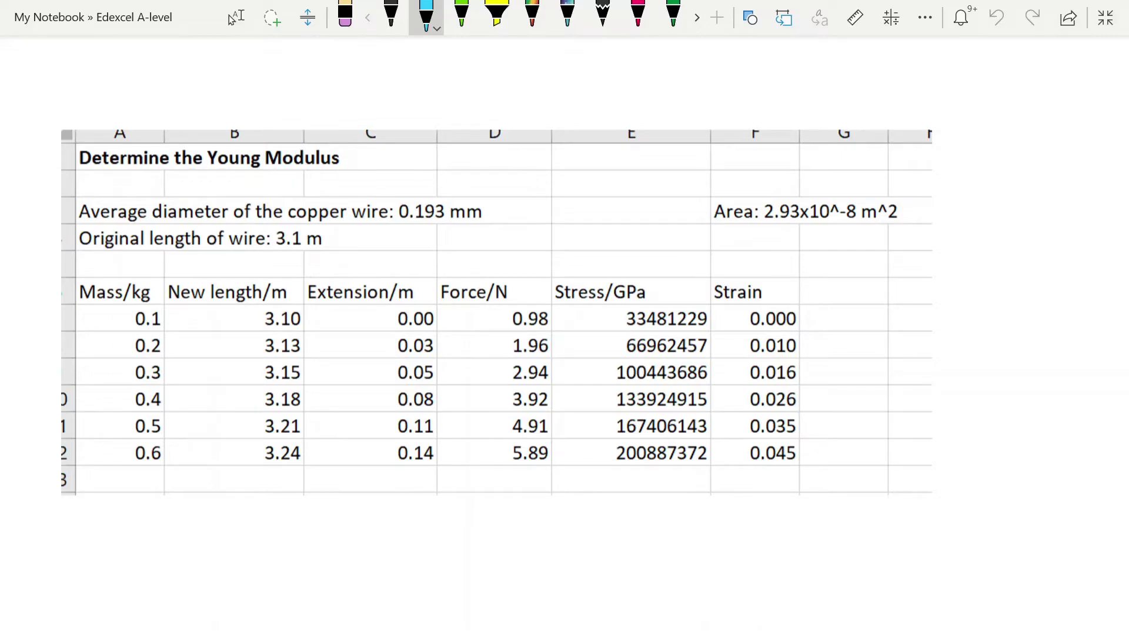
- Ring 0.193 mm and 3.1 m, box the 2.93×10⁻⁸ m² area, and ring the Mass/New length columns
mouse_move(434, 176)
left_mouse_down()
mouse_move(383, 219)
mouse_move(432, 175)
left_mouse_up()
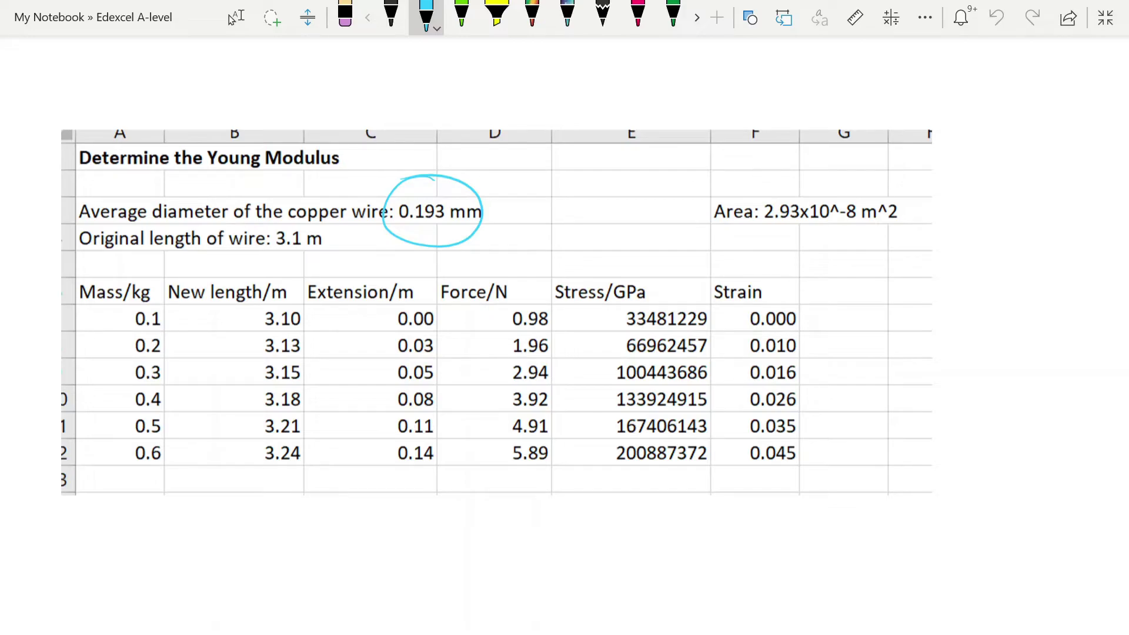
mouse_move(277, 226)
left_mouse_down()
mouse_move(266, 241)
mouse_move(276, 221)
left_mouse_up()
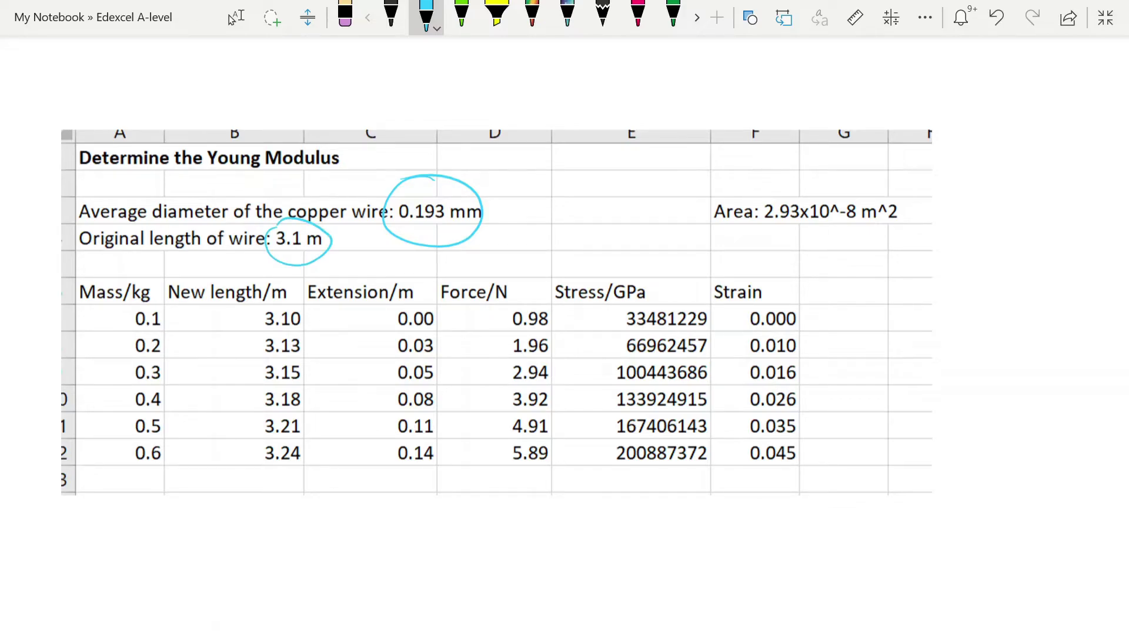
mouse_move(707, 234)
left_mouse_down()
mouse_move(794, 236)
mouse_move(915, 187)
mouse_move(700, 185)
mouse_move(728, 234)
left_mouse_up()
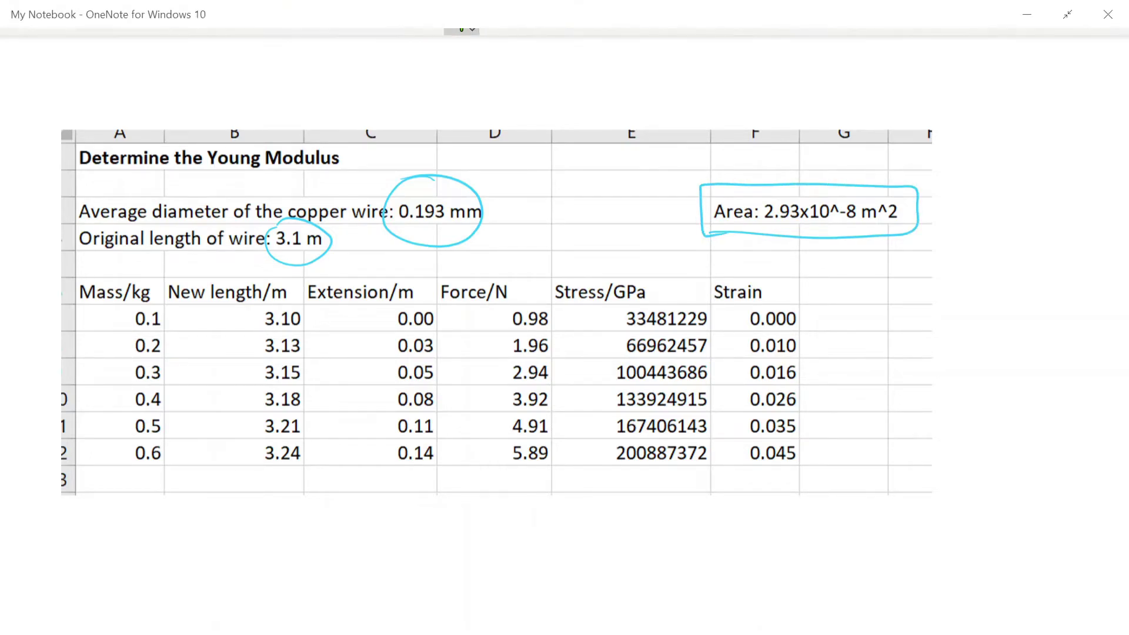
mouse_move(306, 299)
left_mouse_down()
mouse_move(269, 275)
mouse_move(125, 264)
mouse_move(329, 409)
mouse_move(302, 288)
left_mouse_up()
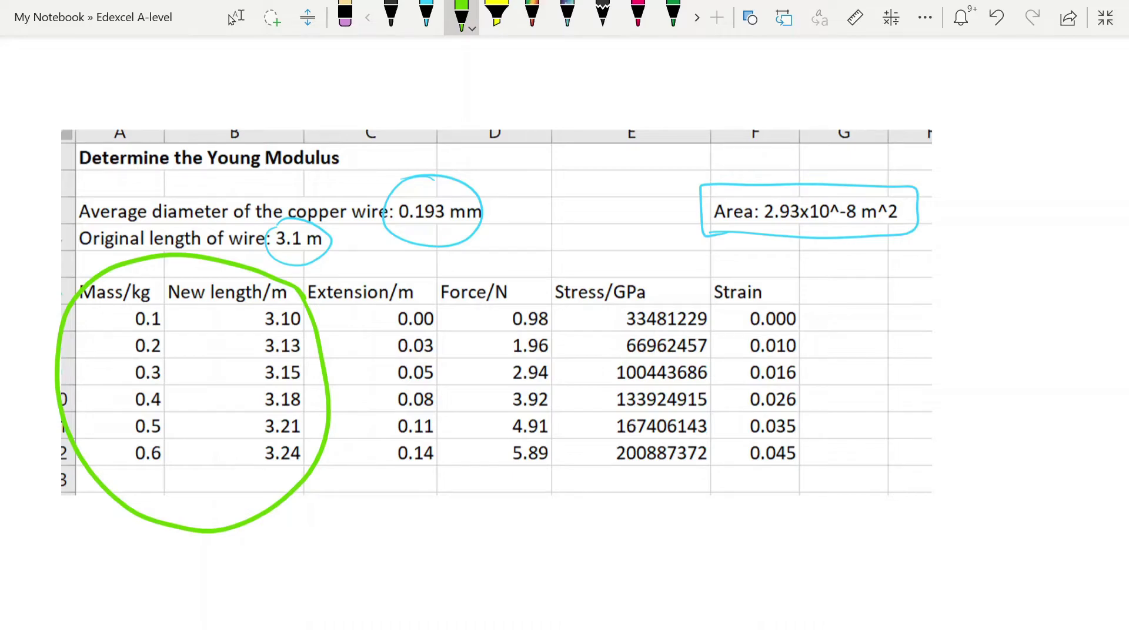
- Underline the Extension/m, Stress/GPa and Strain headings in green and draw an arrow up at 0.14
left_click_drag(344, 303, 509, 306)
left_click_drag(572, 306, 649, 308)
left_click_drag(729, 306, 769, 304)
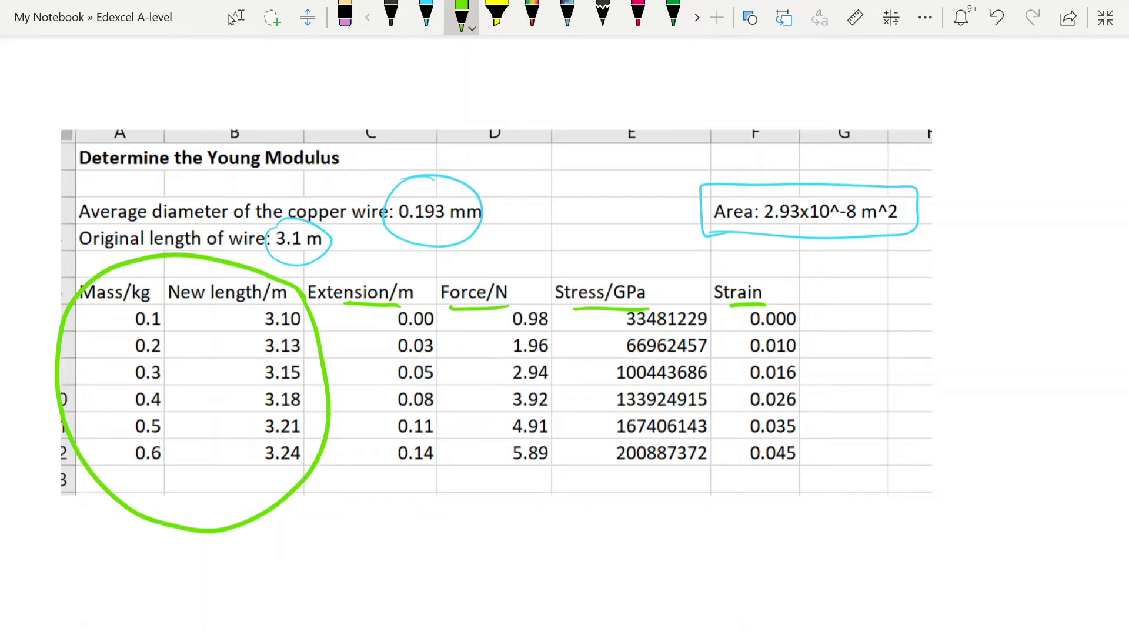
mouse_move(424, 504)
left_mouse_down()
mouse_move(419, 465)
mouse_move(431, 474)
left_mouse_up()
mouse_move(623, 282)
left_mouse_down()
mouse_move(618, 299)
mouse_move(616, 288)
left_mouse_up()
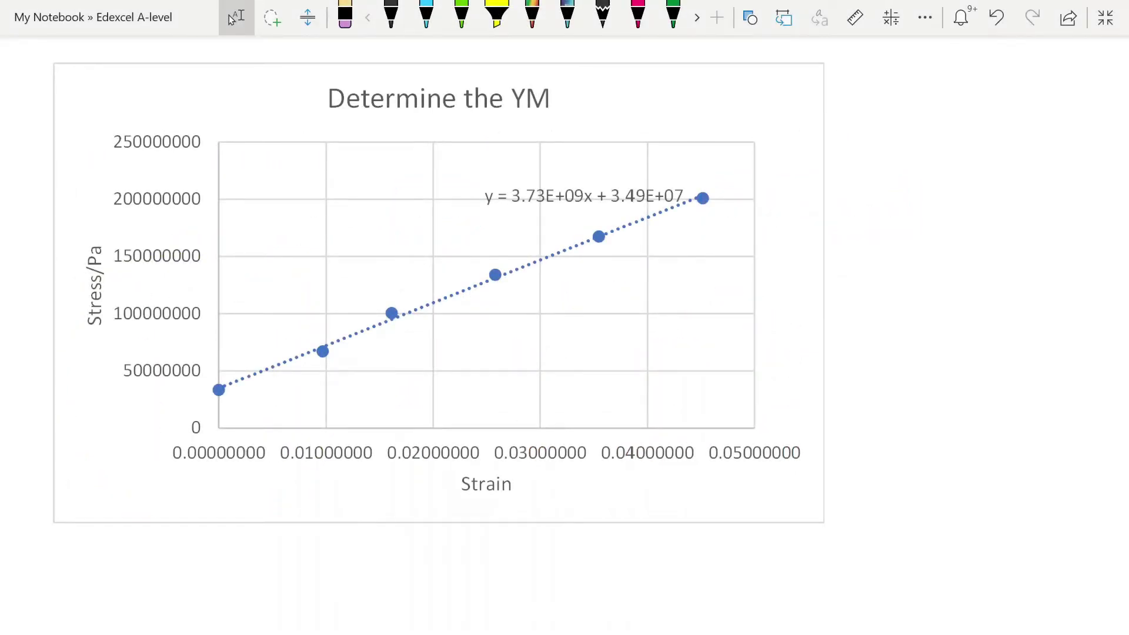
- Box 3.73E+09 in the trendline equation in green and handwrite E = 3.73×10⁹ Pa beside the chart
left_click(461, 15)
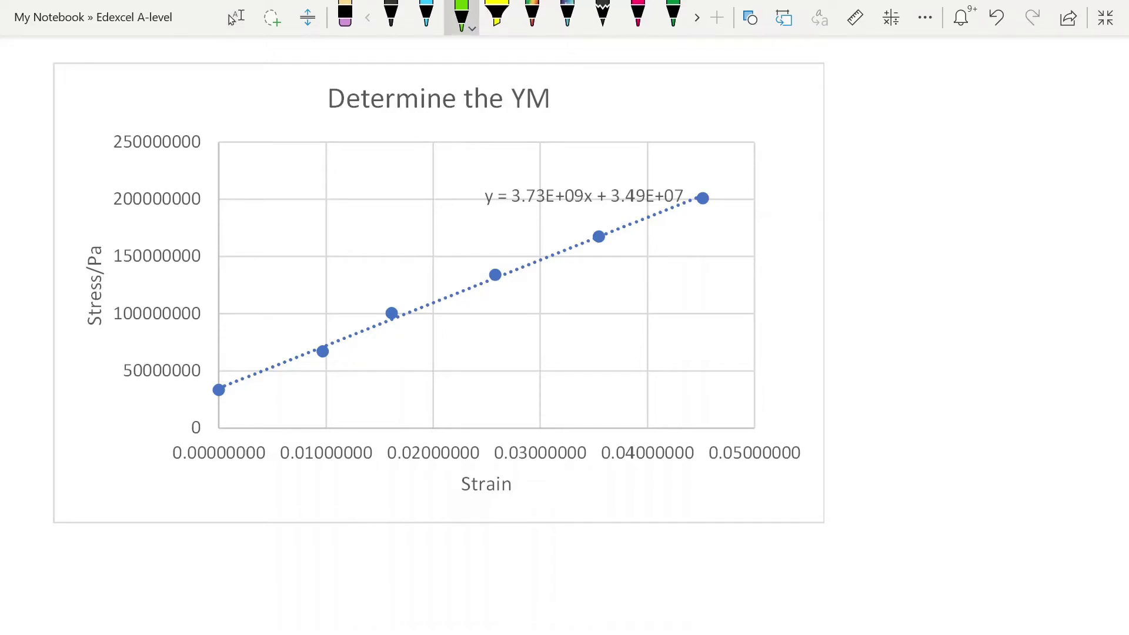
mouse_move(509, 182)
left_mouse_down()
mouse_move(511, 215)
mouse_move(591, 211)
mouse_move(541, 177)
mouse_move(509, 177)
left_mouse_up()
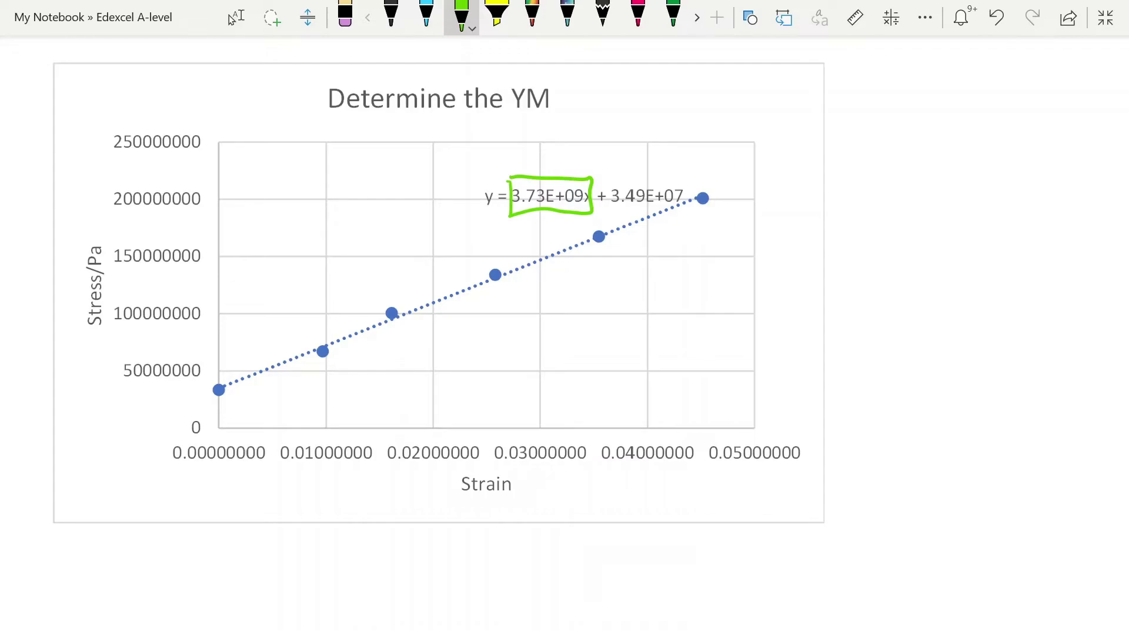
mouse_move(849, 187)
left_mouse_down()
mouse_move(863, 217)
mouse_move(864, 200)
left_mouse_up()
left_click_drag(854, 186, 895, 192)
mouse_move(887, 201)
left_mouse_down()
mouse_move(916, 189)
mouse_move(911, 207)
mouse_move(945, 206)
left_mouse_up()
left_click(915, 194)
left_click(936, 204)
left_click_drag(958, 186, 959, 206)
mouse_move(971, 189)
left_mouse_down()
mouse_move(986, 204)
mouse_move(1006, 184)
left_mouse_up()
mouse_move(1022, 169)
left_mouse_down()
mouse_move(1017, 178)
mouse_move(1073, 200)
left_mouse_up()
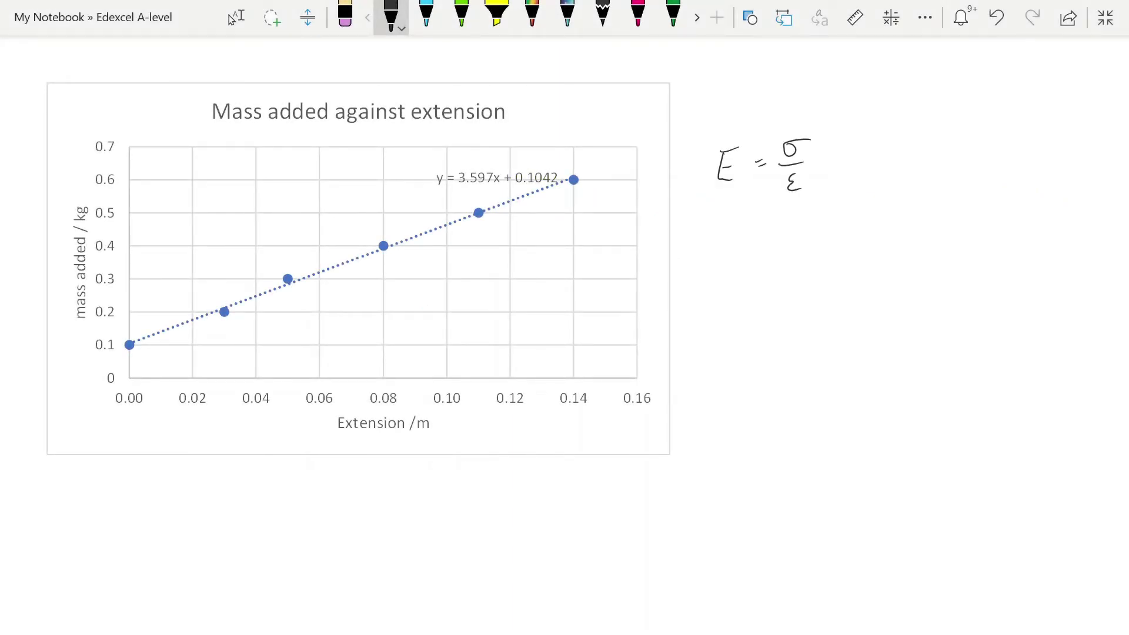
- Extend the derivation in black to E = (F/A)/(Δx/x) = (mg/A)/(Δx/x)
left_click_drag(872, 137, 885, 134)
mouse_move(874, 146)
left_mouse_down()
mouse_move(882, 165)
mouse_move(921, 167)
mouse_move(869, 197)
mouse_move(894, 200)
left_mouse_up()
mouse_move(919, 179)
left_mouse_down()
mouse_move(898, 209)
mouse_move(929, 201)
left_mouse_up()
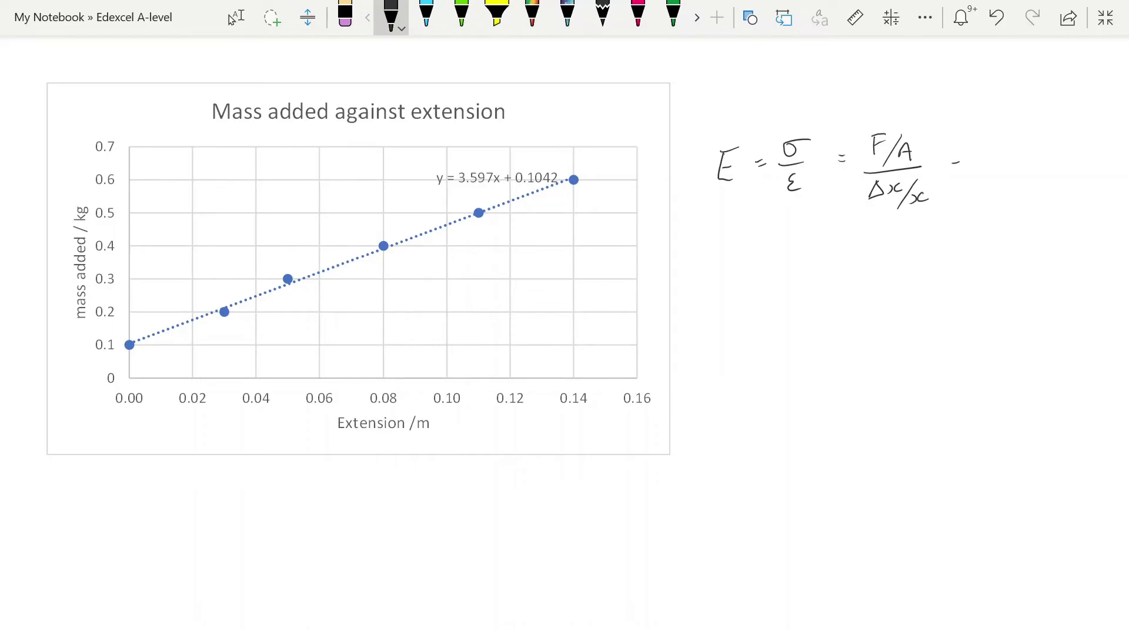
mouse_move(973, 138)
left_mouse_down()
mouse_move(993, 159)
mouse_move(1030, 149)
mouse_move(1015, 173)
mouse_move(1027, 172)
left_mouse_up()
left_click_drag(1013, 168, 1031, 166)
mouse_move(970, 186)
left_mouse_down()
mouse_move(1050, 182)
mouse_move(984, 203)
mouse_move(993, 192)
mouse_move(1005, 204)
left_mouse_up()
left_click_drag(1021, 193, 1018, 218)
left_click_drag(1026, 207, 1047, 215)
- Write the simplified line E = mgx/(Δx·A) below the chain
mouse_move(778, 247)
left_mouse_down()
mouse_move(795, 280)
mouse_move(789, 262)
left_mouse_up()
mouse_move(779, 248)
left_mouse_down()
mouse_move(889, 266)
mouse_move(877, 283)
mouse_move(904, 265)
mouse_move(935, 273)
left_mouse_up()
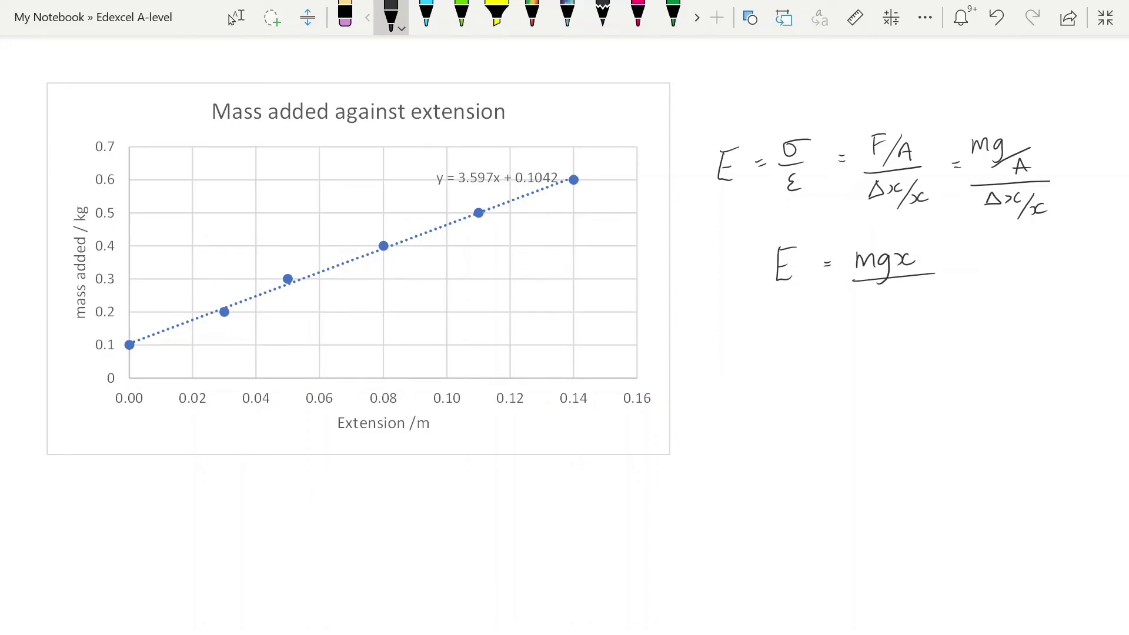
left_click_drag(860, 305, 891, 302)
mouse_move(898, 292)
left_mouse_down()
mouse_move(888, 302)
mouse_move(929, 280)
mouse_move(937, 300)
left_mouse_up()
left_click_drag(923, 294, 935, 294)
left_click(462, 15)
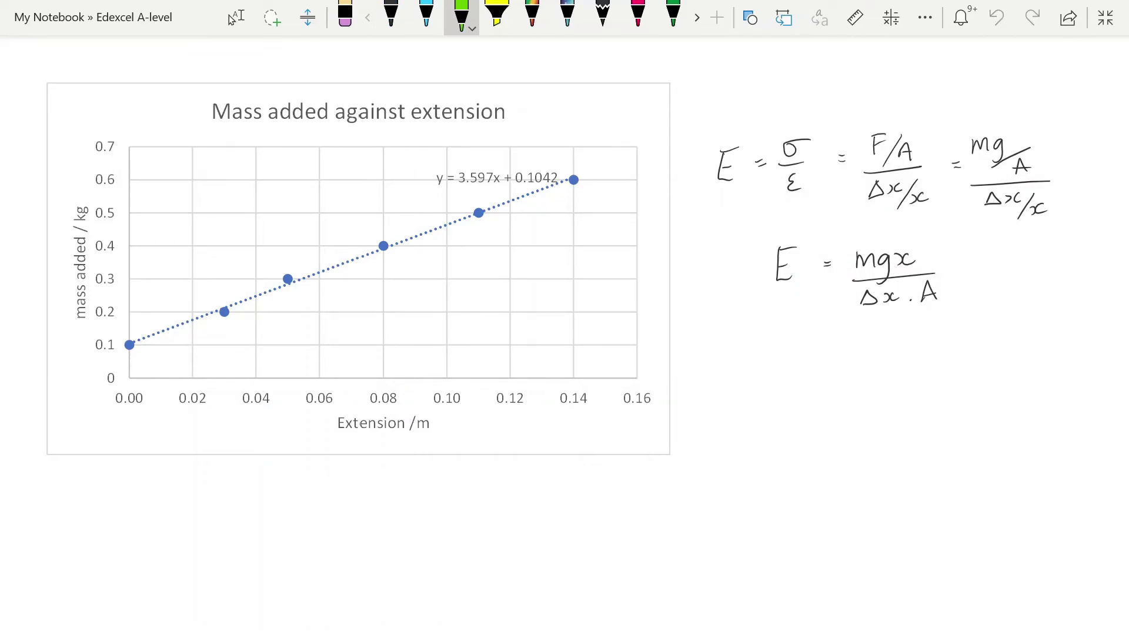
- Outline m and Δx in green, write gradient = m/Δx, then add × g in black
mouse_move(845, 248)
left_mouse_down()
mouse_move(862, 247)
mouse_move(847, 277)
mouse_move(847, 250)
left_mouse_up()
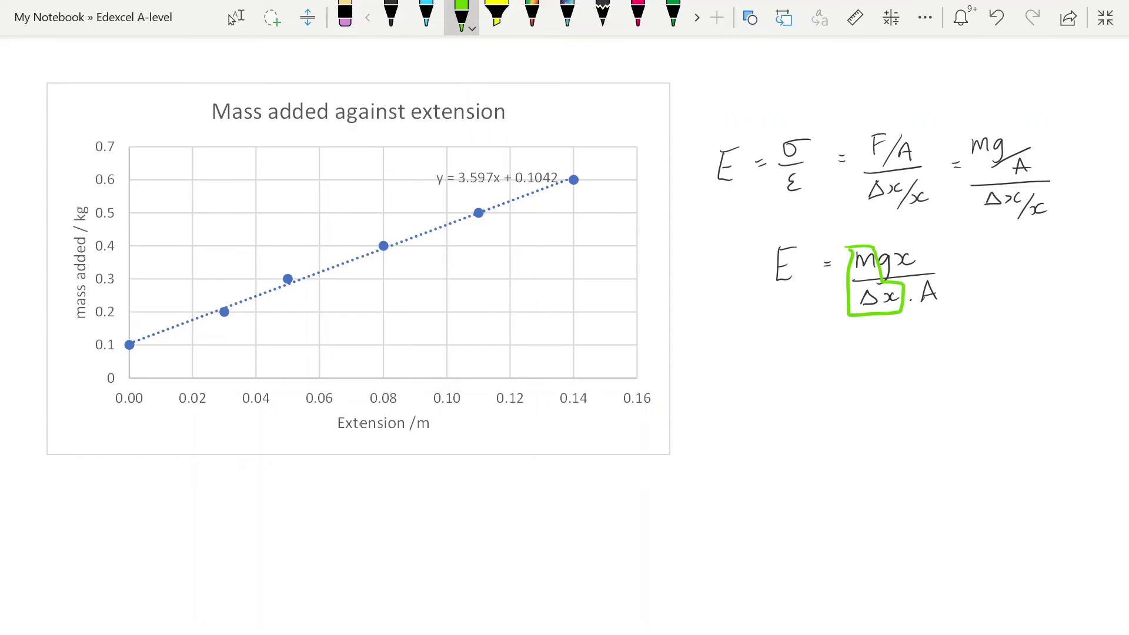
mouse_move(700, 369)
left_mouse_down()
mouse_move(693, 405)
mouse_move(743, 365)
mouse_move(752, 386)
left_mouse_up()
left_click_drag(752, 362, 784, 382)
mouse_move(778, 369)
left_mouse_down()
mouse_move(852, 367)
mouse_move(862, 377)
left_mouse_up()
left_click_drag(833, 382, 873, 380)
mouse_move(842, 393)
left_mouse_down()
mouse_move(835, 408)
mouse_move(861, 406)
left_mouse_up()
left_click_drag(869, 391, 862, 403)
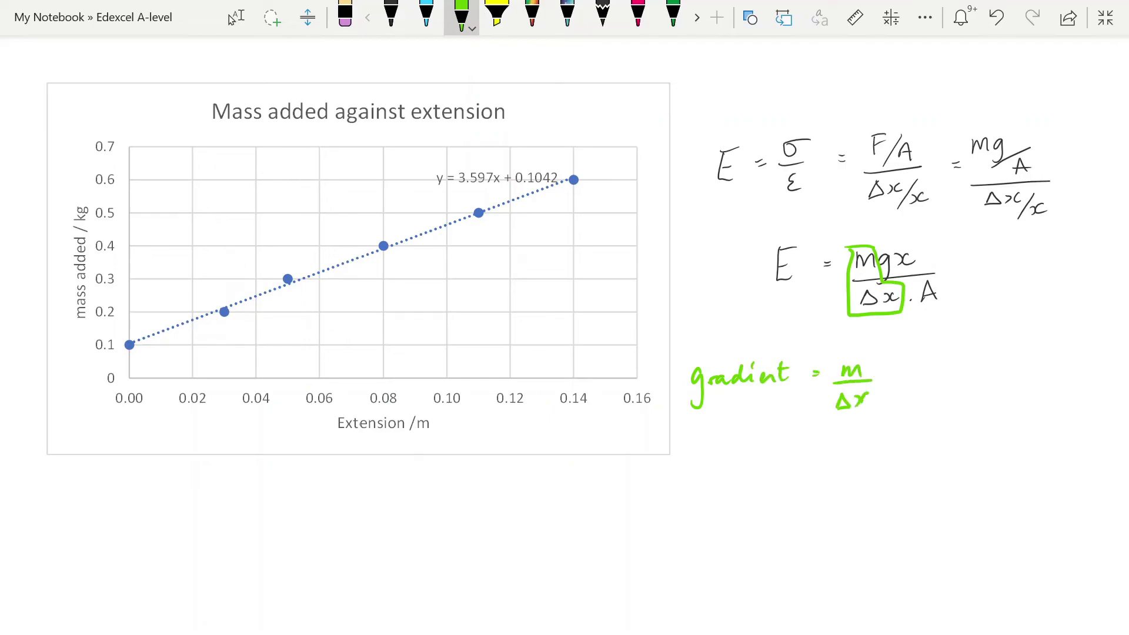
left_click(391, 14)
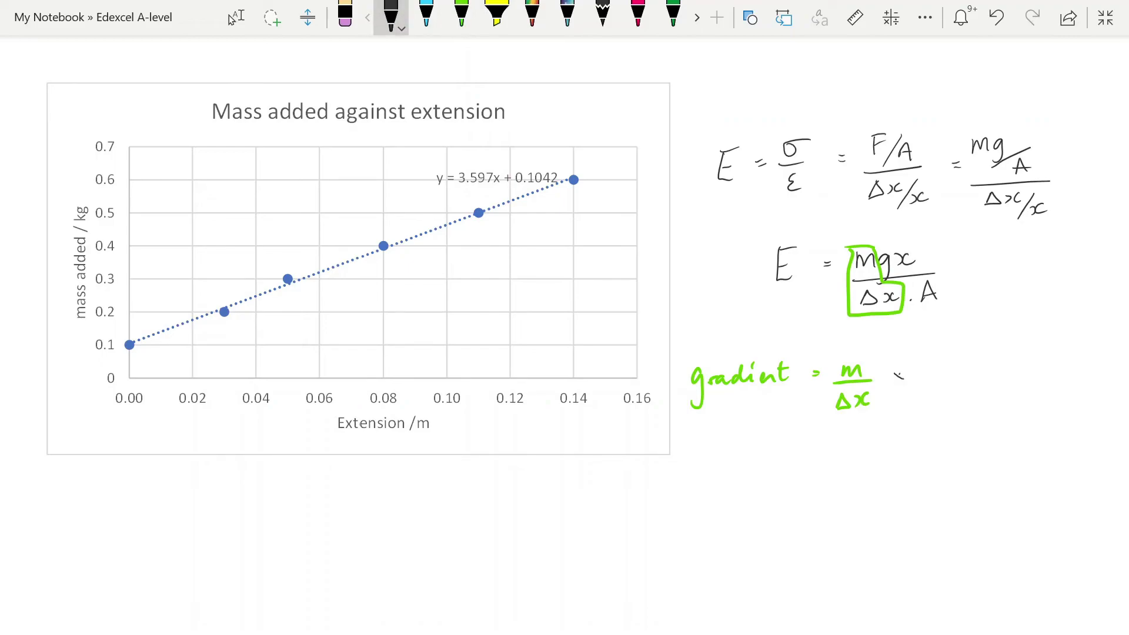
mouse_move(930, 368)
left_mouse_down()
mouse_move(919, 388)
mouse_move(962, 379)
mouse_move(931, 408)
mouse_move(948, 406)
left_mouse_up()
- Circle the 3.597 gradient and write the numerator = 3.597 × 9.81 × 3.1 below
mouse_move(487, 190)
left_mouse_down()
mouse_move(490, 169)
mouse_move(486, 193)
left_mouse_up()
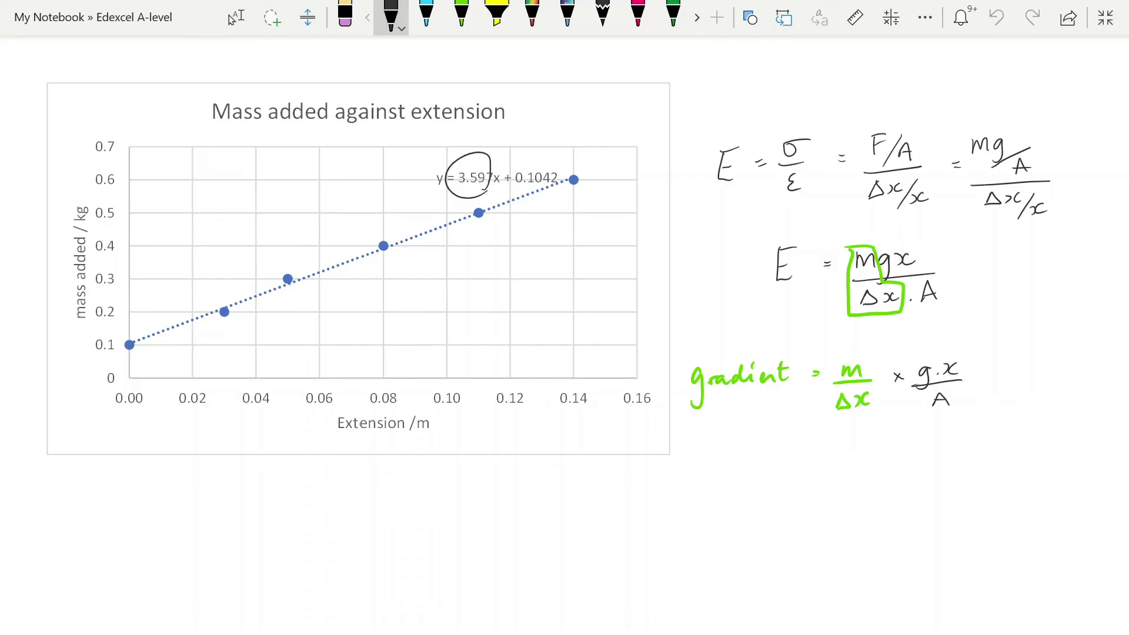
left_click_drag(790, 449, 796, 447)
mouse_move(790, 452)
left_mouse_down()
mouse_move(814, 458)
mouse_move(842, 443)
mouse_move(842, 457)
mouse_move(920, 457)
left_mouse_up()
left_click(831, 457)
mouse_move(918, 445)
left_mouse_down()
mouse_move(909, 458)
mouse_move(960, 433)
left_mouse_up()
left_click(948, 445)
left_click_drag(971, 433, 970, 447)
left_click_drag(983, 435, 1030, 446)
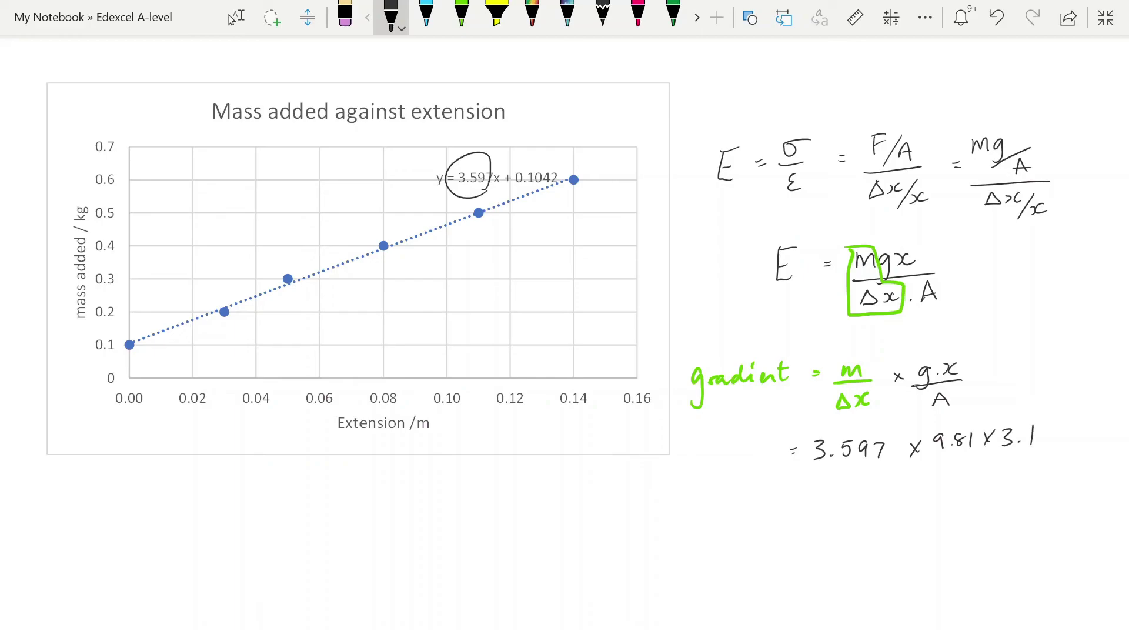
- Draw the fraction line and write 2.93×10⁻⁸ as the denominator
left_click_drag(800, 472, 1044, 454)
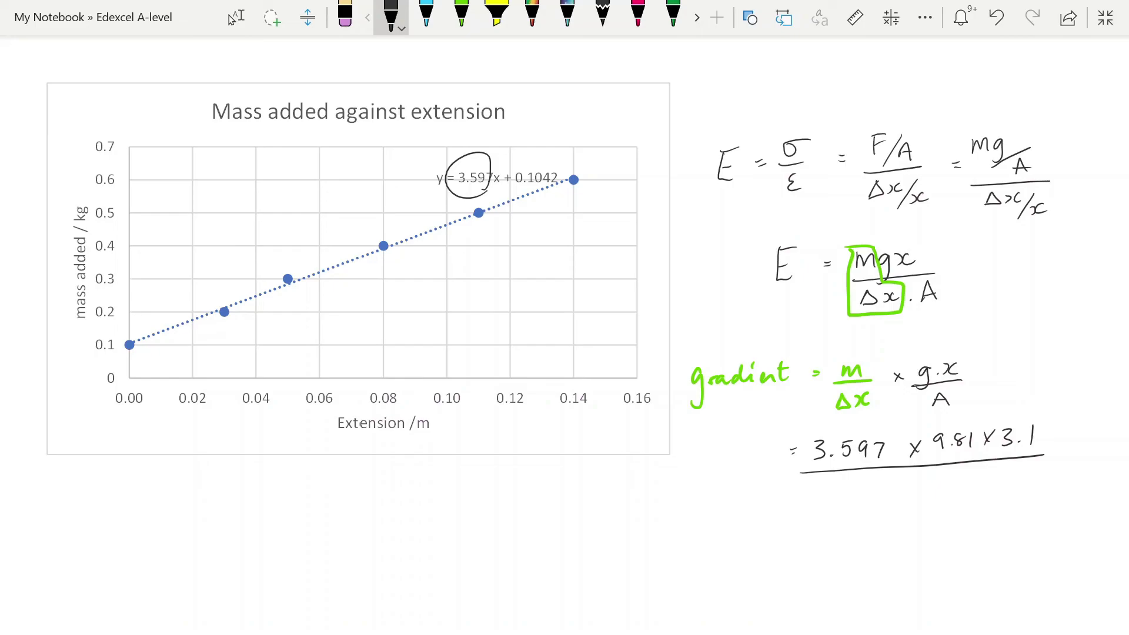
mouse_move(861, 485)
left_mouse_down()
mouse_move(874, 498)
mouse_move(982, 492)
left_mouse_up()
left_click(882, 494)
left_click_drag(989, 480, 1018, 466)
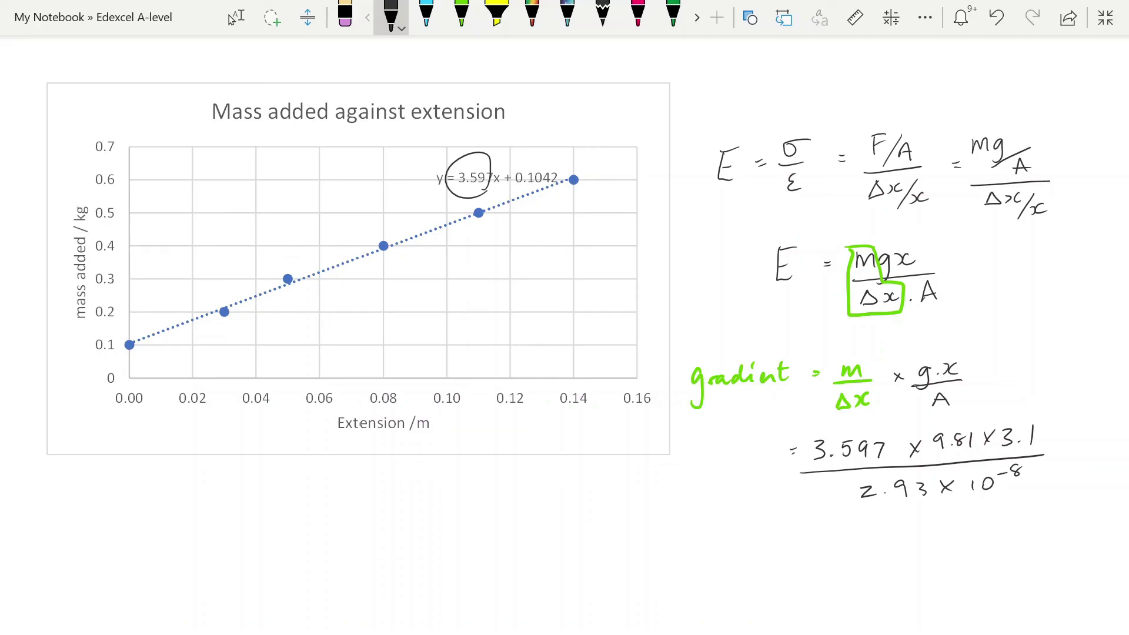
- Write the result E = 3.73×10⁹ Pa on the line below
mouse_move(725, 518)
left_mouse_down()
mouse_move(736, 553)
mouse_move(742, 514)
left_mouse_up()
mouse_move(807, 532)
left_mouse_down()
mouse_move(798, 551)
mouse_move(850, 541)
mouse_move(844, 551)
mouse_move(886, 549)
left_mouse_up()
left_click(818, 549)
left_click(874, 535)
mouse_move(886, 536)
left_mouse_down()
mouse_move(874, 550)
mouse_move(941, 524)
mouse_move(955, 539)
left_mouse_up()
mouse_move(952, 518)
left_mouse_down()
mouse_move(968, 520)
mouse_move(959, 527)
left_mouse_up()
mouse_move(976, 527)
left_mouse_down()
mouse_move(967, 535)
mouse_move(985, 536)
left_mouse_up()
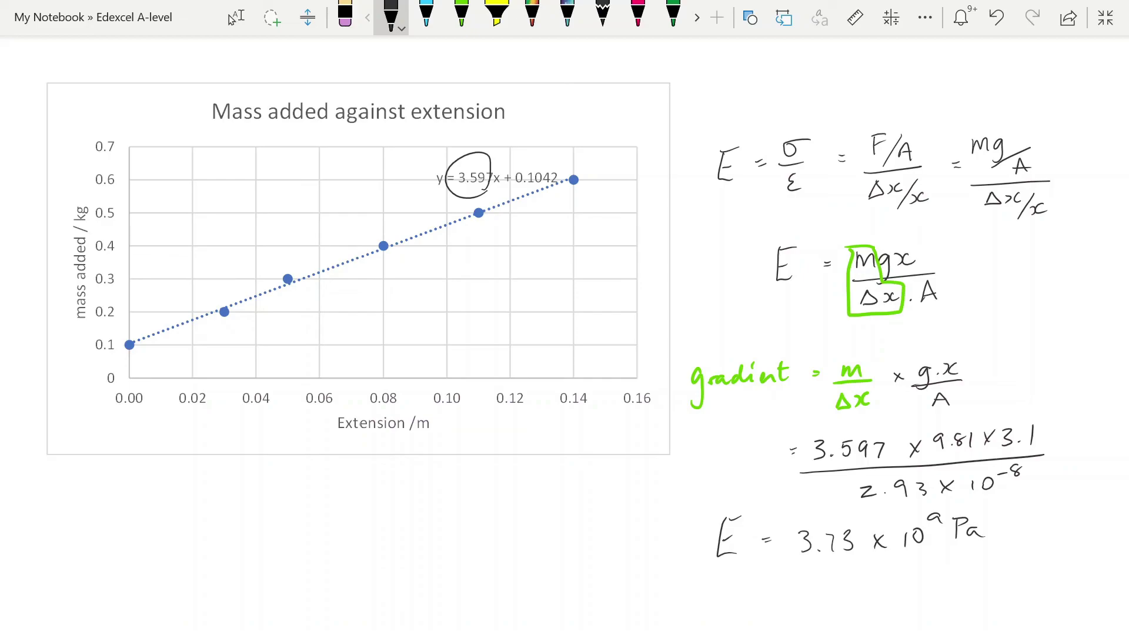